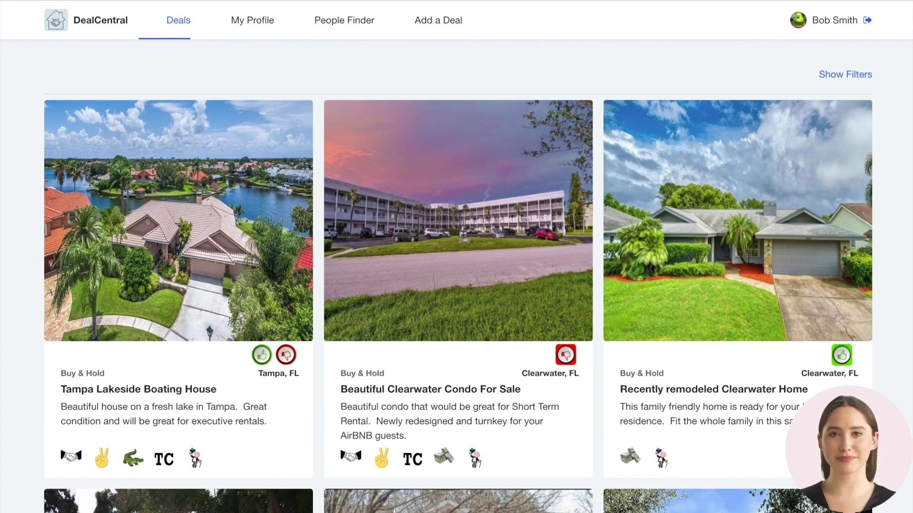
- Show the deal filters and tick the Closer, Gator Lender, Buyer and Transaction deal types
scroll(619, 214, down, 5)
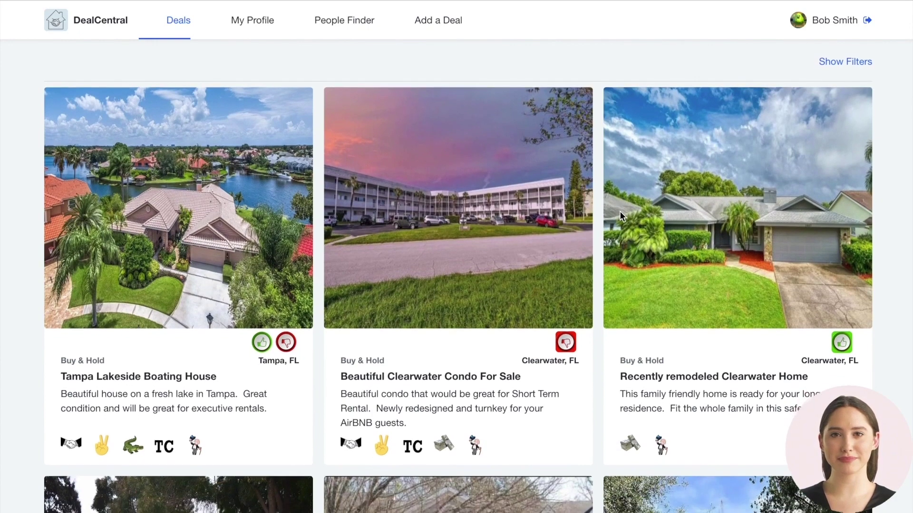
scroll(619, 213, down, 4)
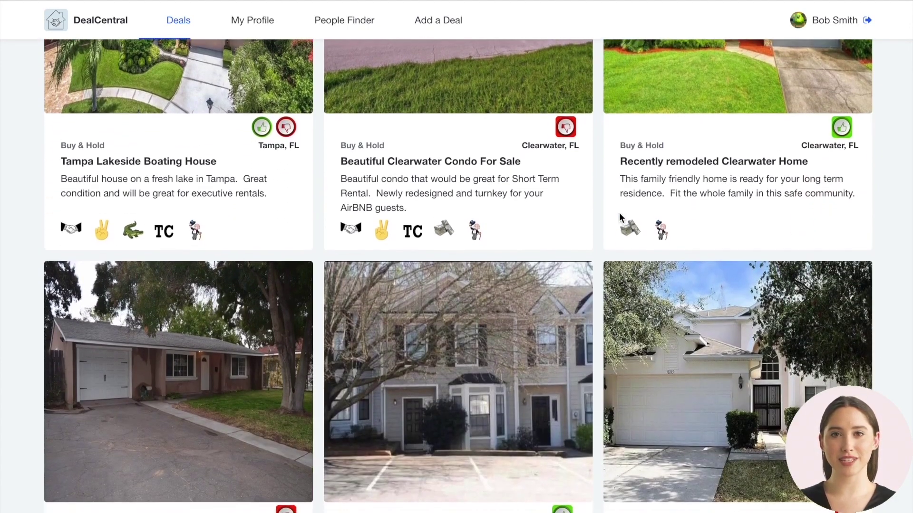
scroll(618, 213, down, 8)
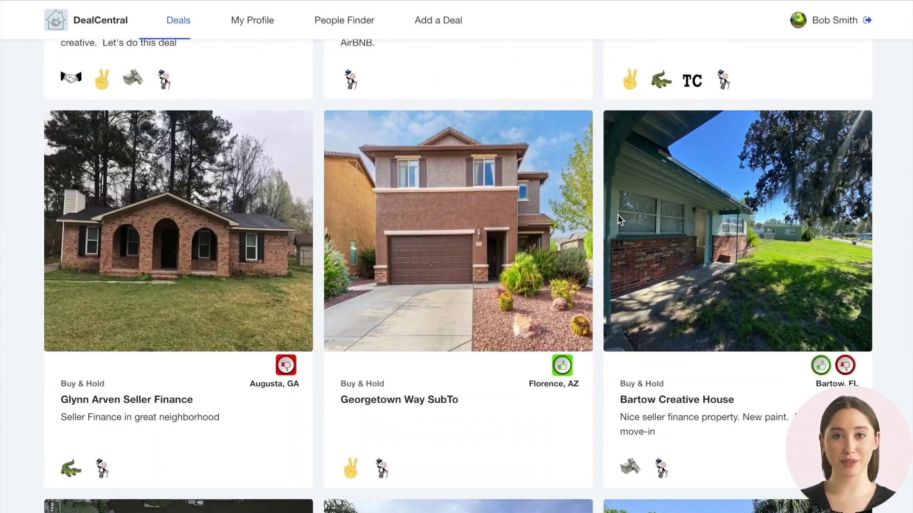
scroll(617, 215, up, 16)
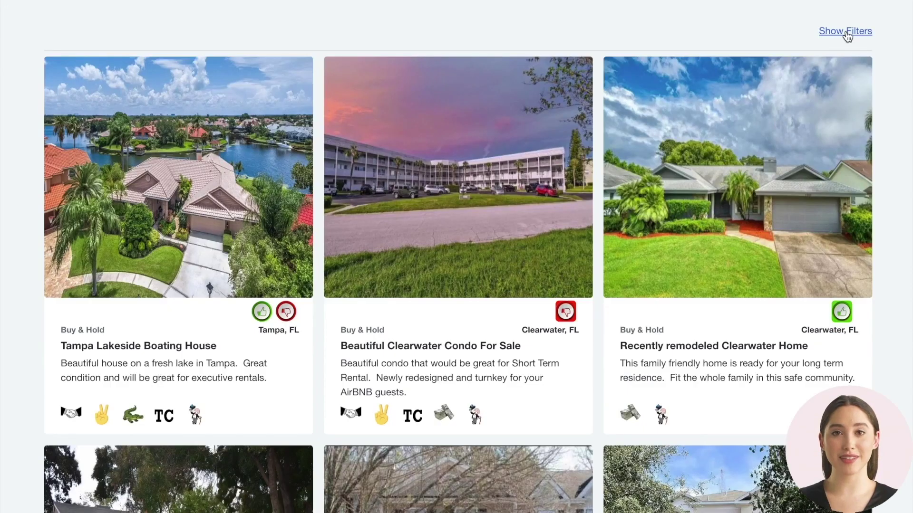
click(854, 83)
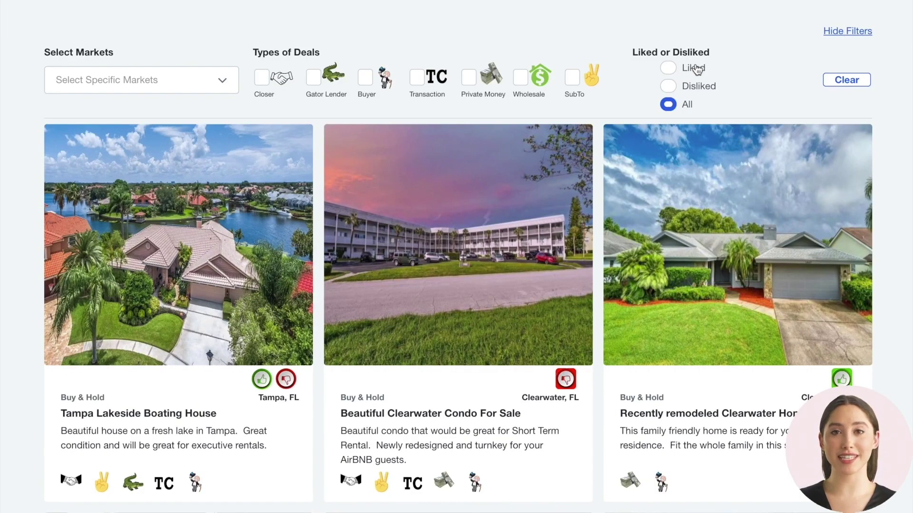
click(265, 78)
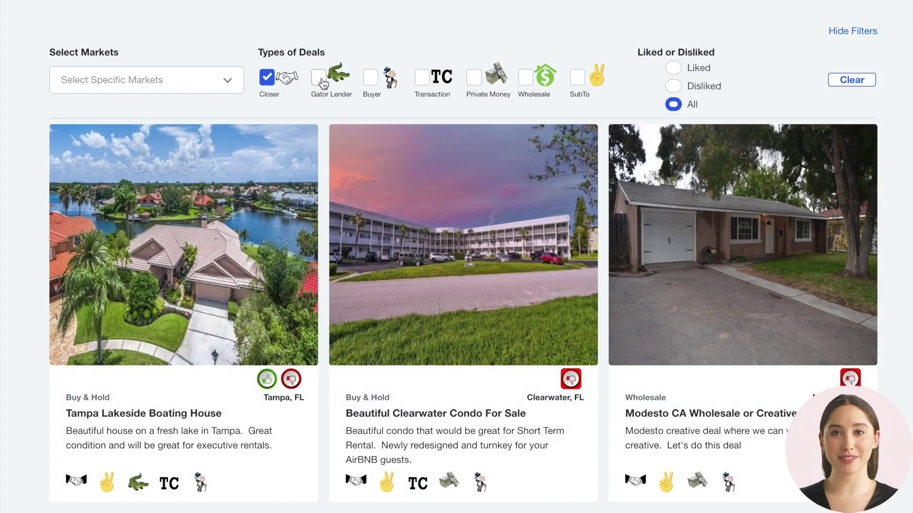
click(320, 81)
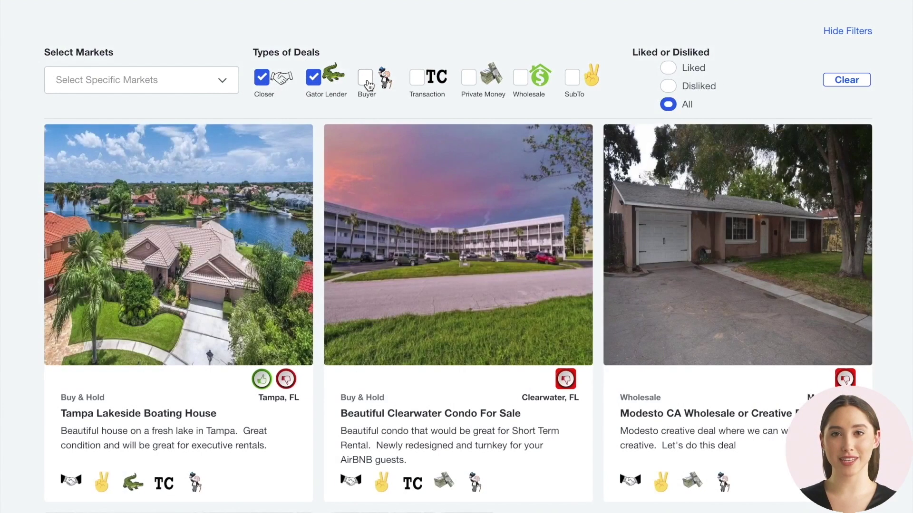
click(368, 83)
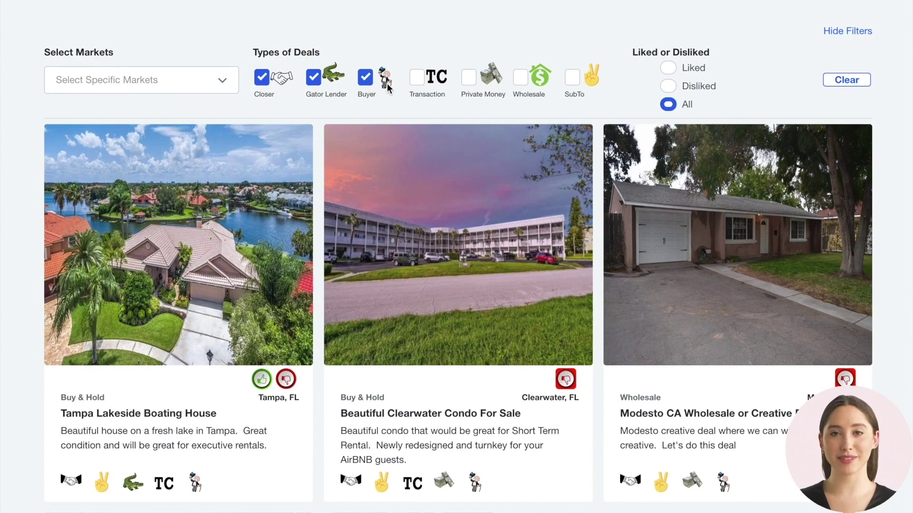
mouse_move(447, 483)
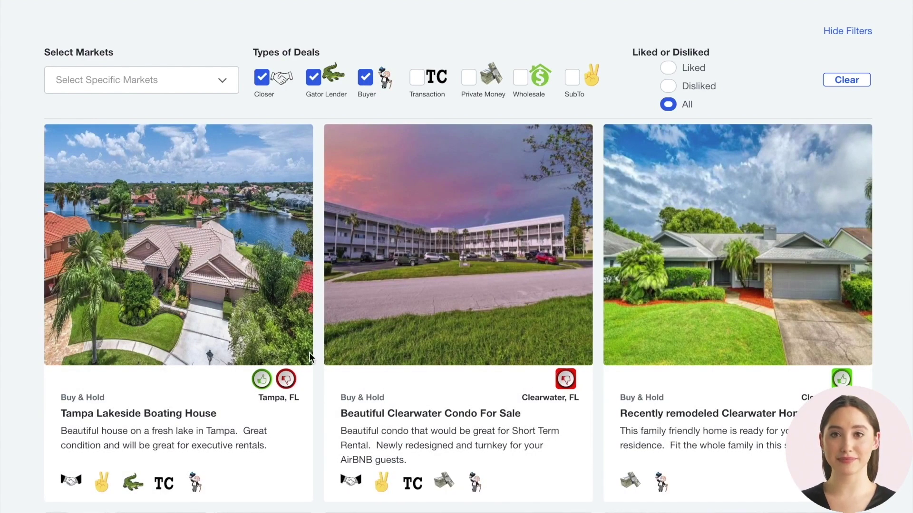
click(436, 81)
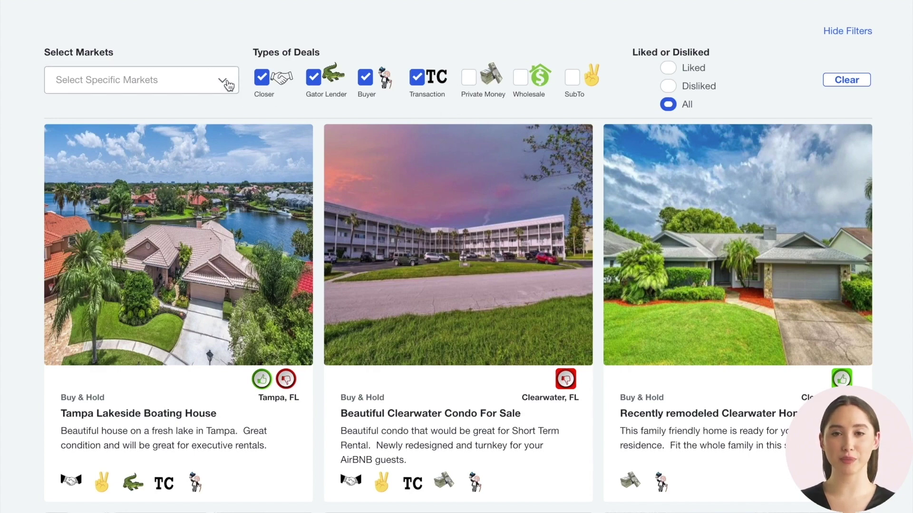
- Limit the deals to the Florida market, searching 'Flor', and hide the filters
click(228, 84)
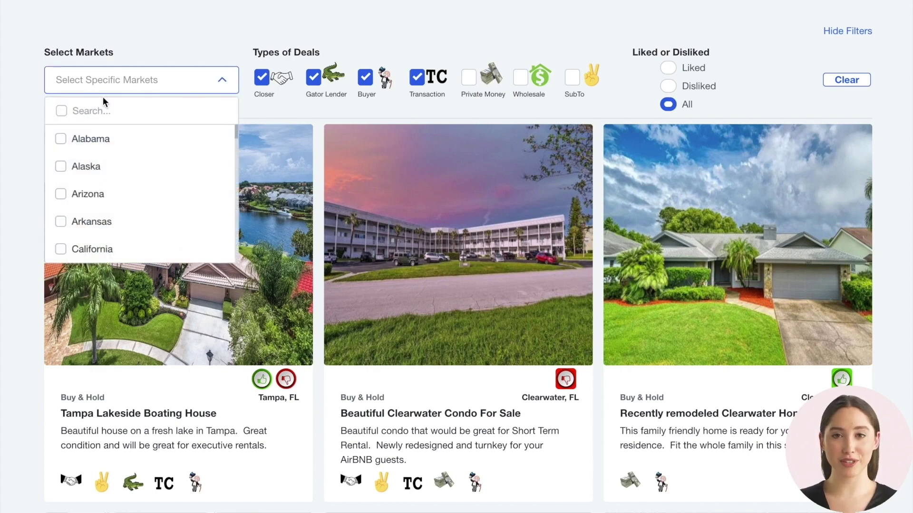
text(Flor)
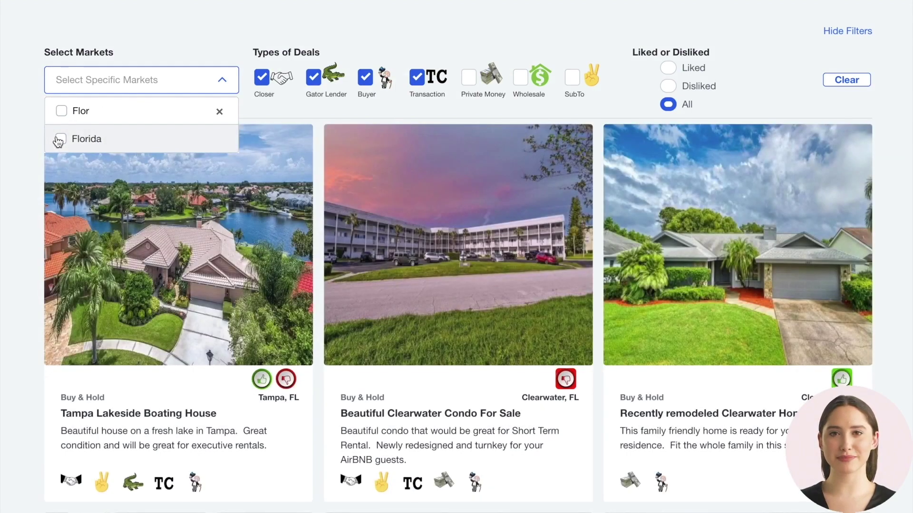
click(59, 140)
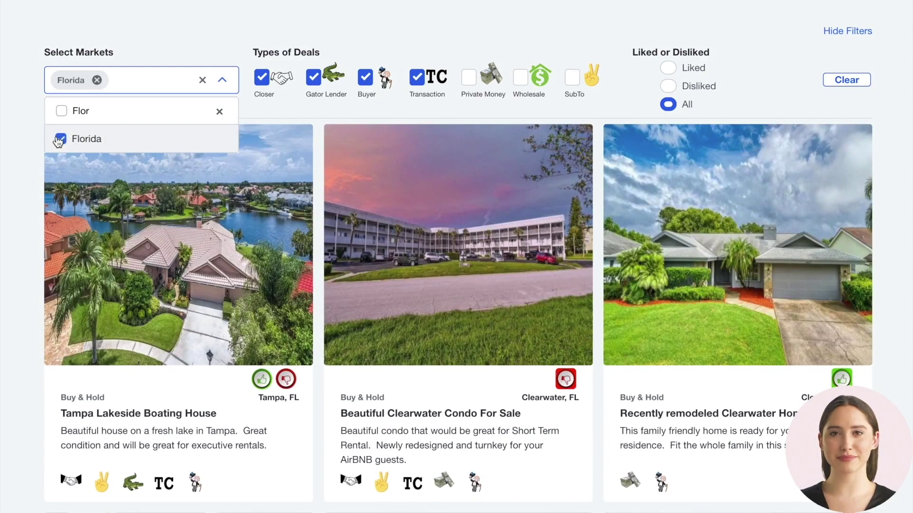
click(150, 86)
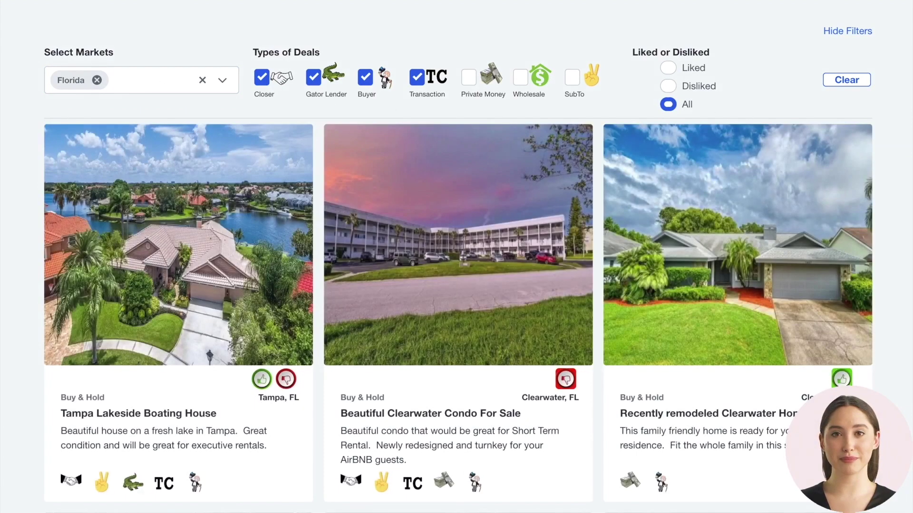
click(847, 30)
- Open the STR in Tampa deal card and scroll through its Zillow property details
scroll(772, 149, down, 10)
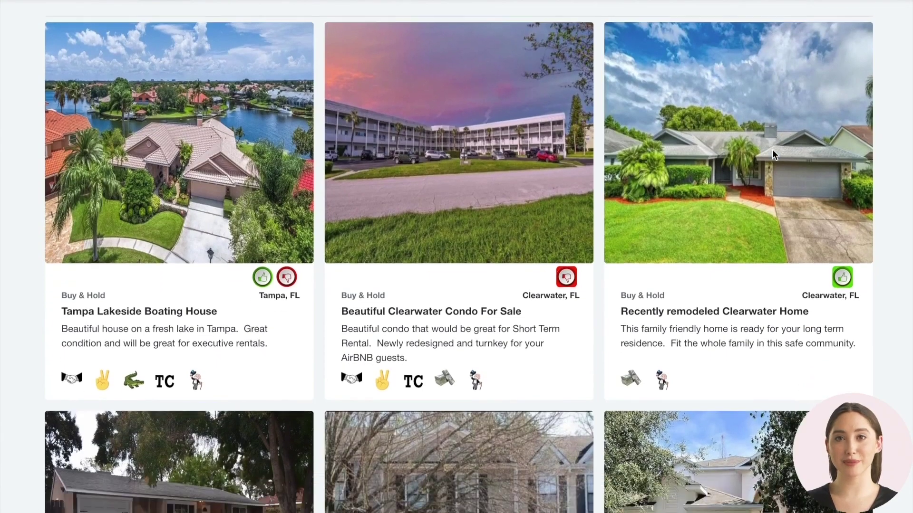
scroll(774, 151, down, 10)
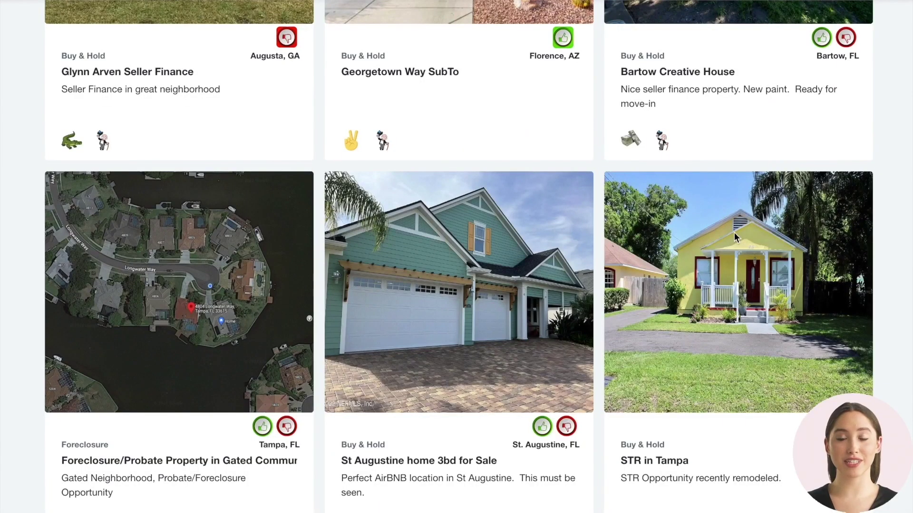
click(729, 284)
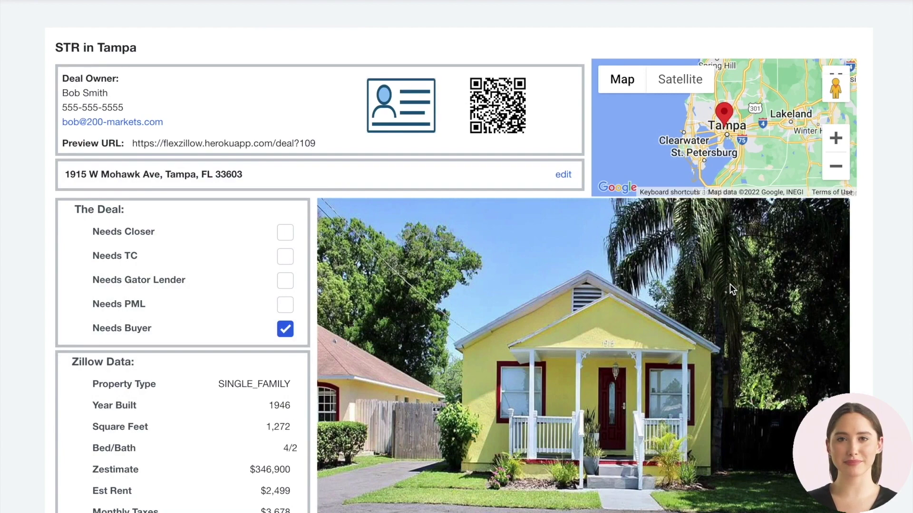
scroll(729, 284, down, 1)
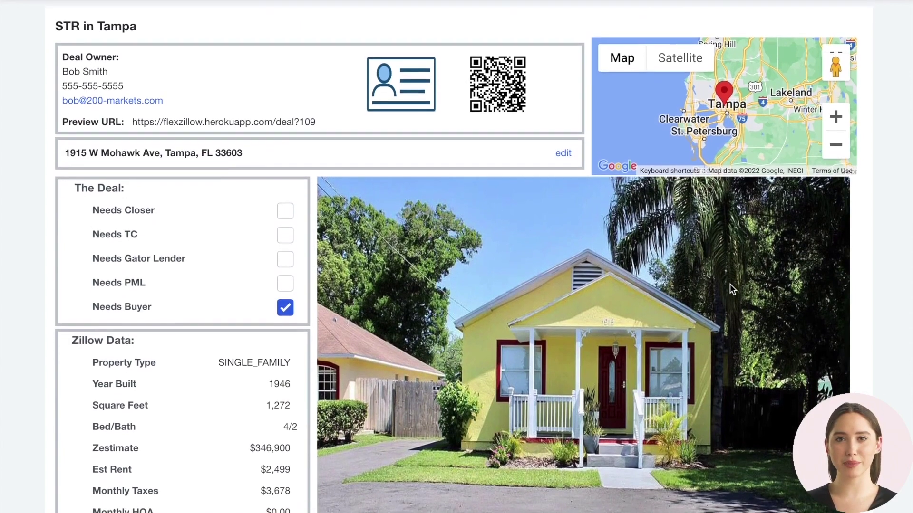
scroll(686, 240, down, 1)
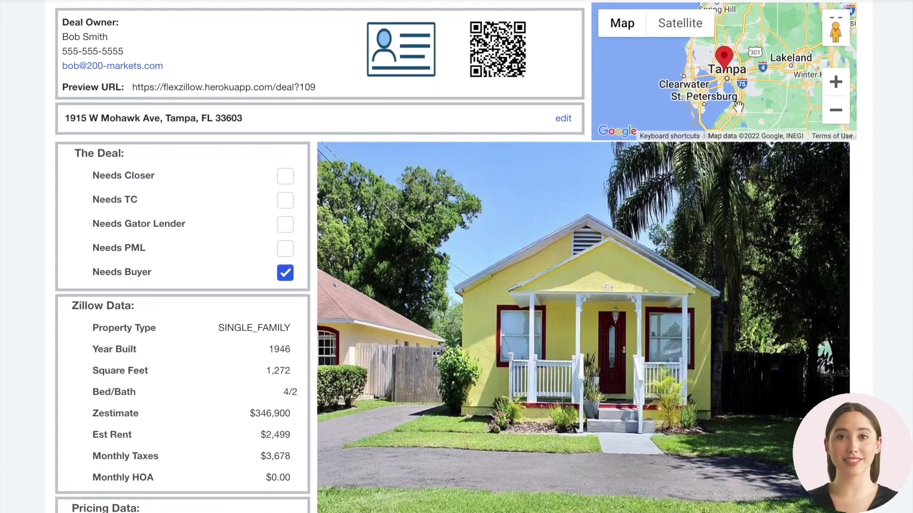
click(787, 96)
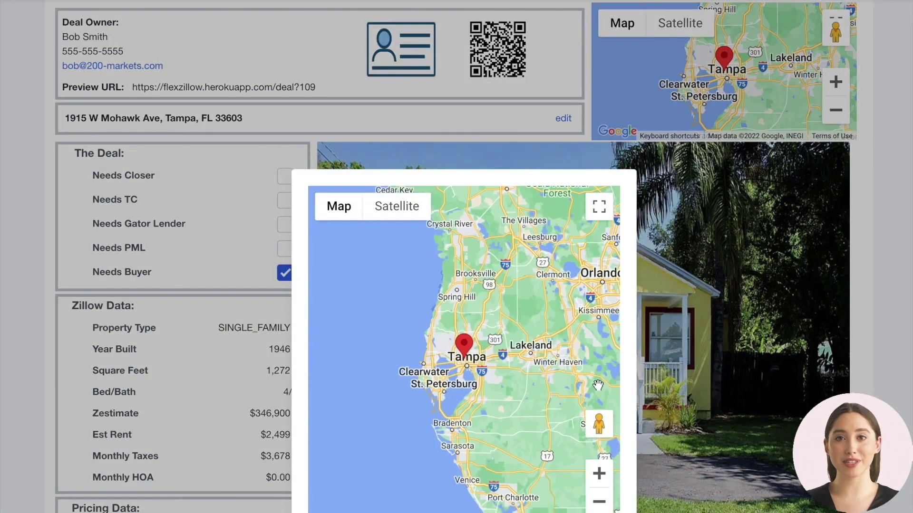
click(600, 475)
click(600, 474)
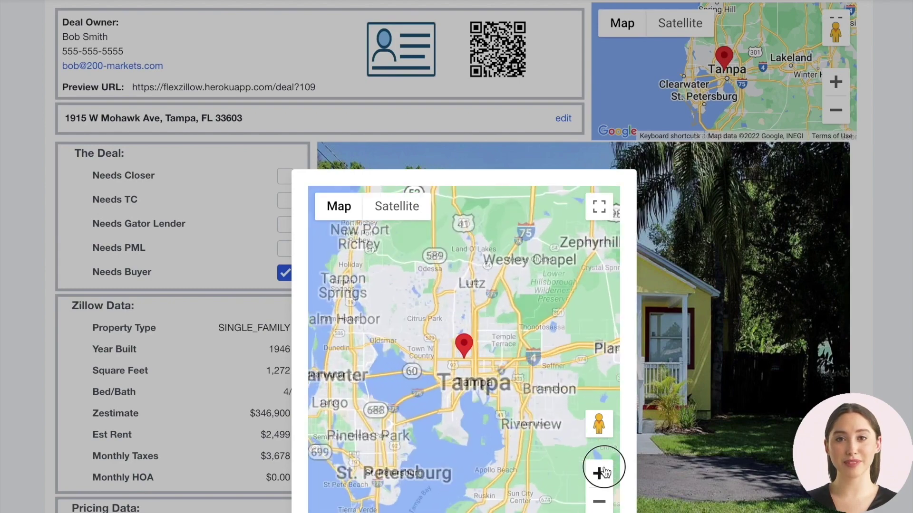
click(600, 473)
click(600, 473)
click(600, 473)
click(600, 473)
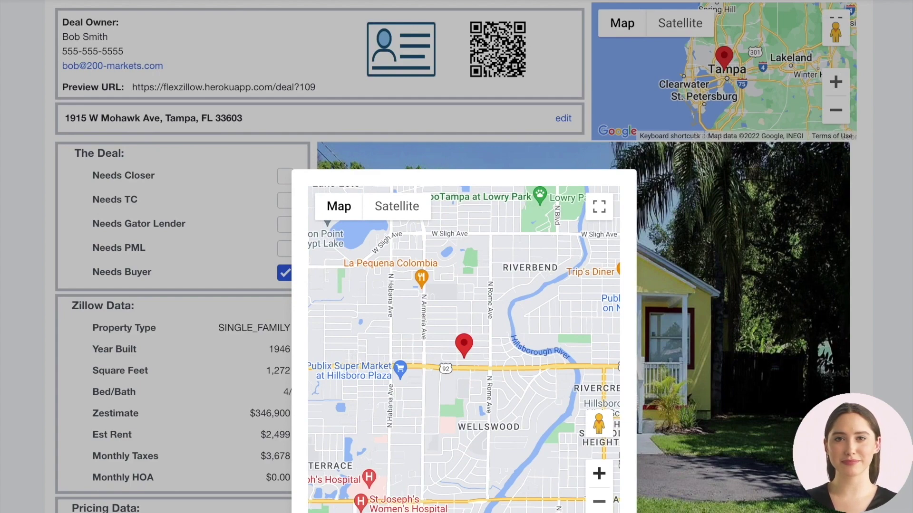
key(Escape)
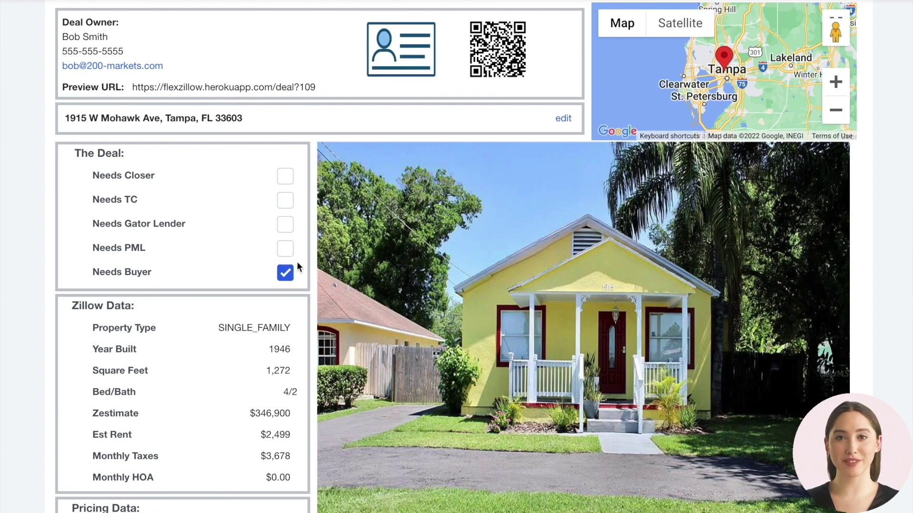
scroll(304, 262, down, 2)
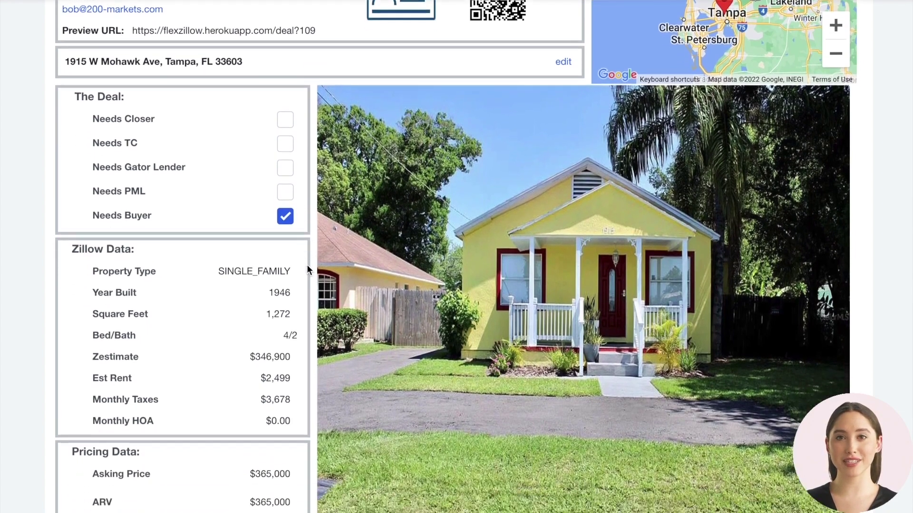
scroll(307, 269, down, 2)
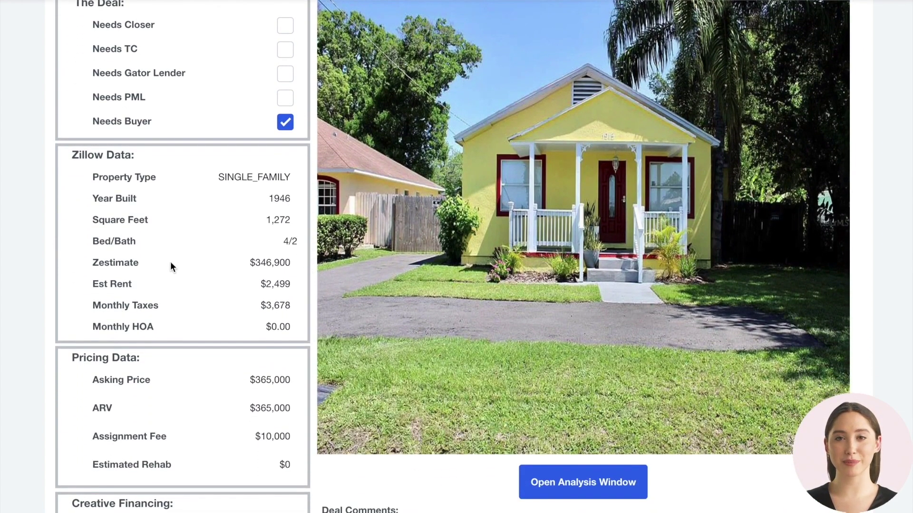
click(104, 377)
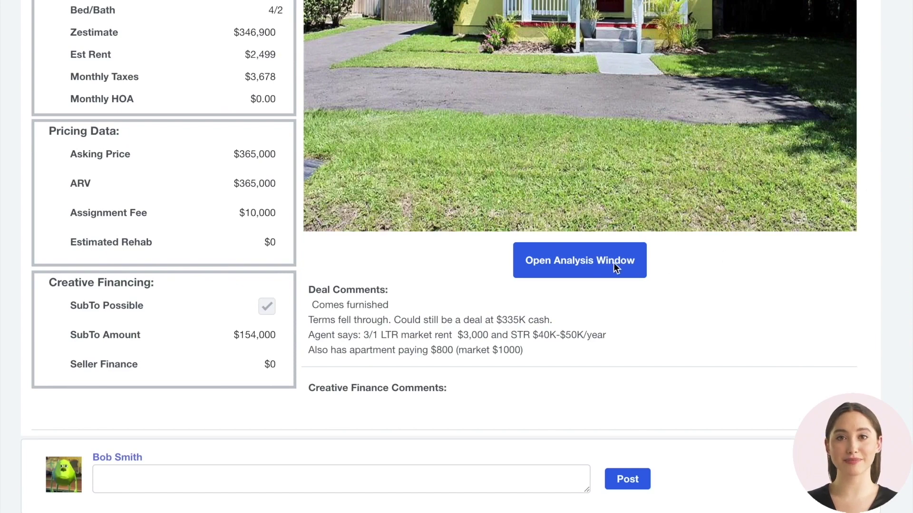
- In the SubTo analysis, change the Cash Down Payment to $16,000, making cash needed $0
click(598, 264)
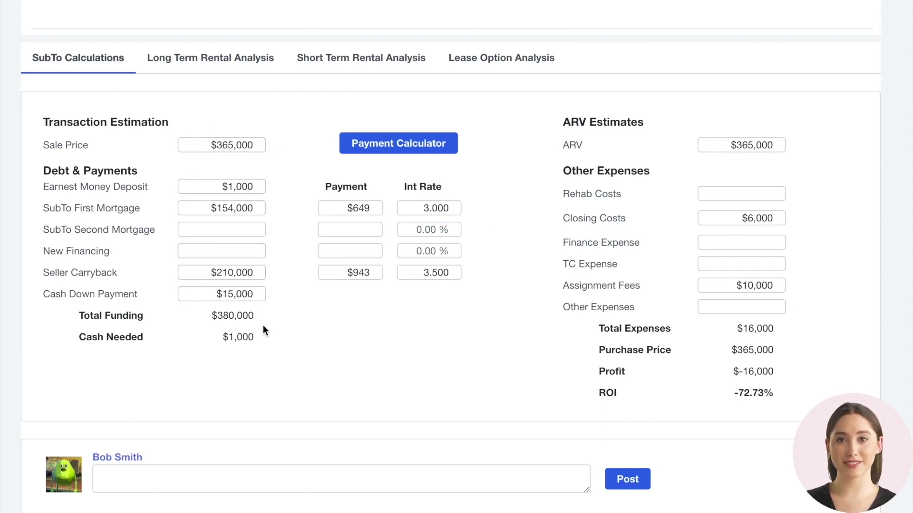
click(229, 269)
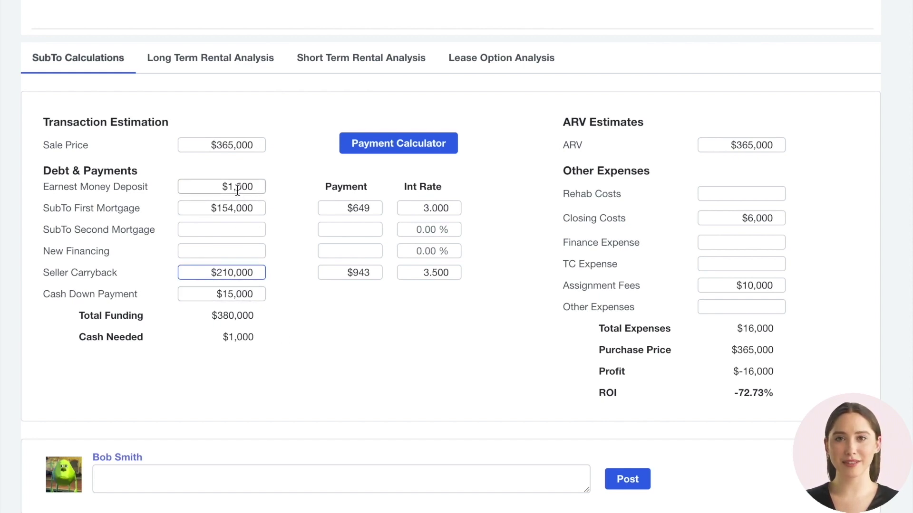
click(235, 294)
key(BackSpace)
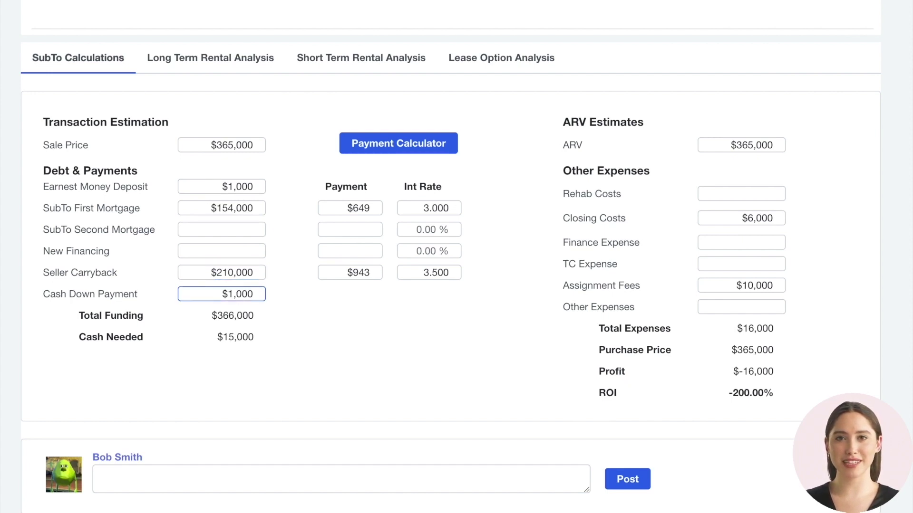
text(6)
click(391, 313)
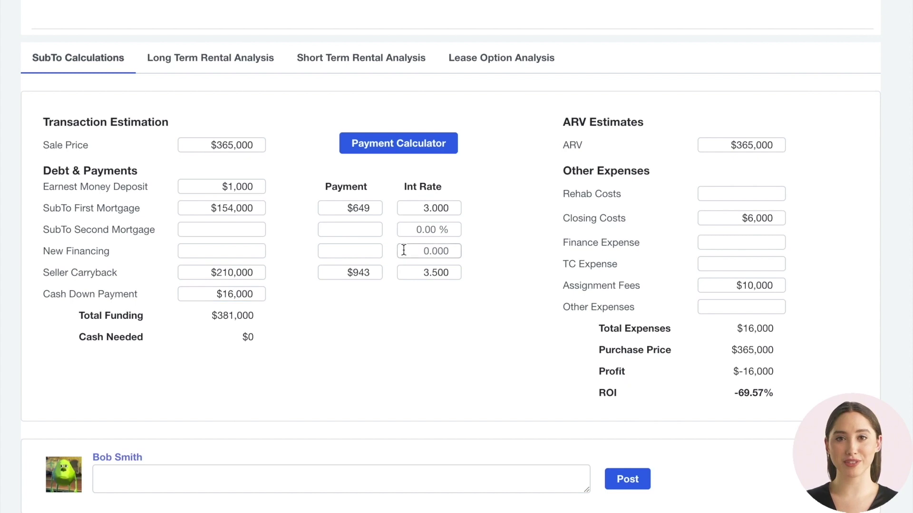
- Set the payment calculator's interest rate to 5.500%, giving $567.79 monthly on $100,000
click(359, 272)
click(388, 144)
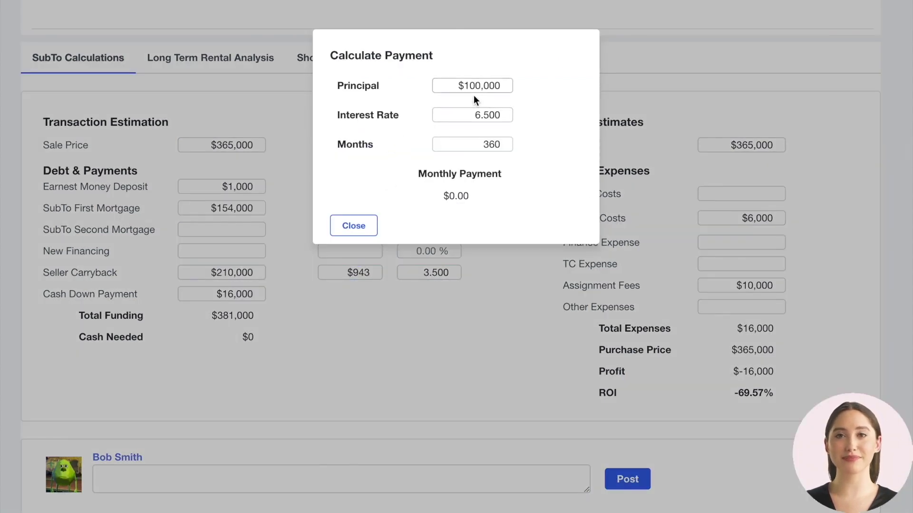
click(480, 113)
key(BackSpace)
text(5)
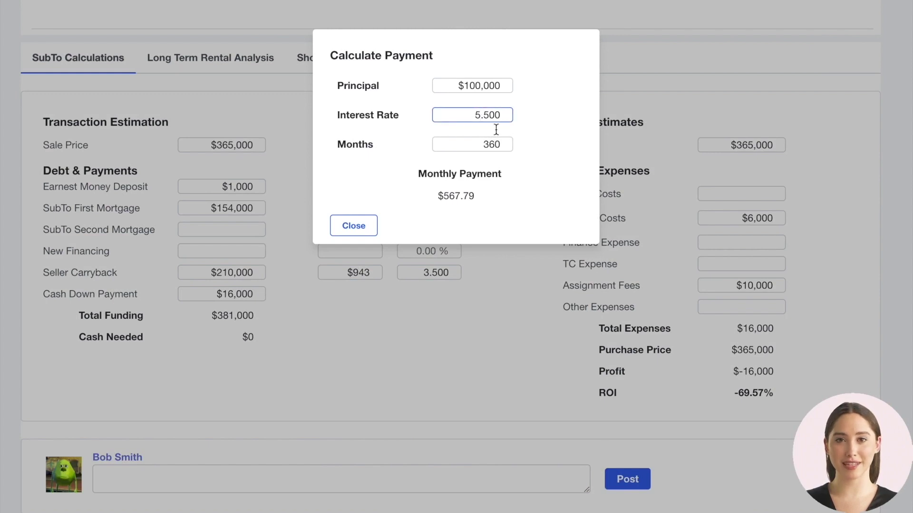
click(352, 226)
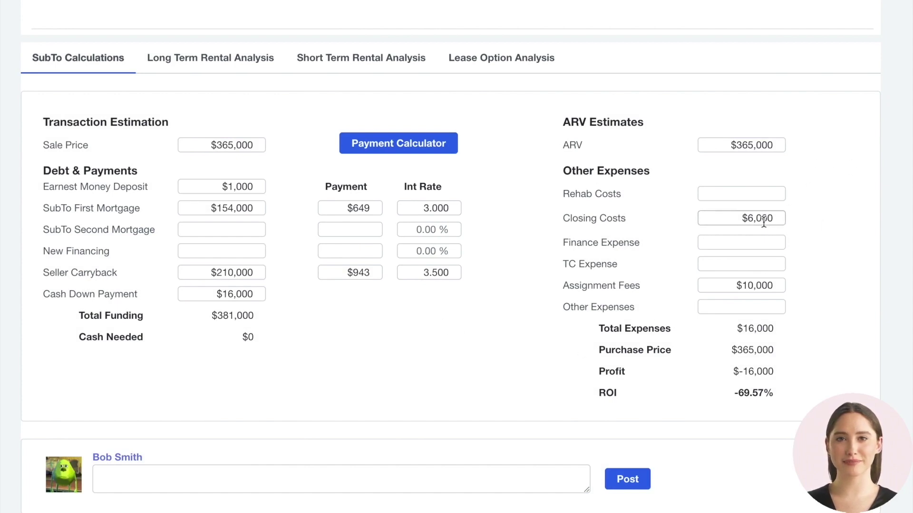
- Lower the ARV from $365,000 to $355,000 so profit shows $-26,000, then view long-term rental
click(749, 146)
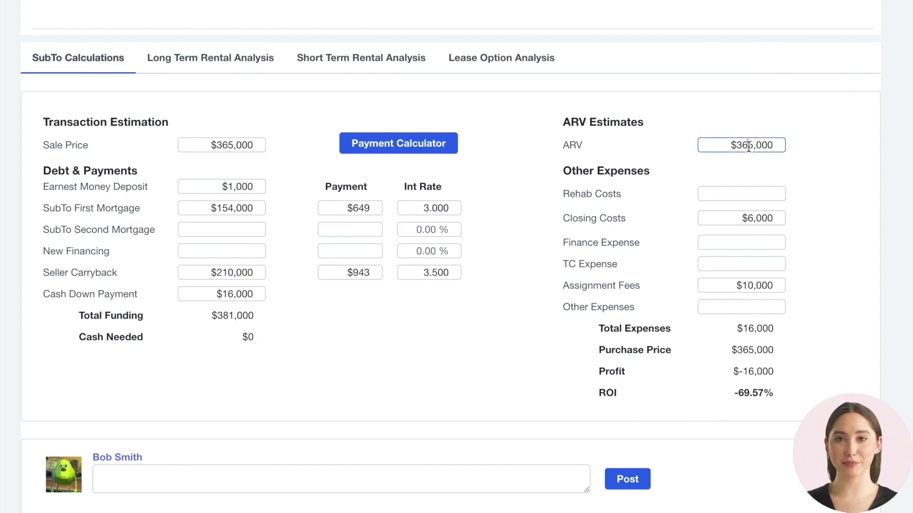
key(BackSpace)
text(5)
click(804, 203)
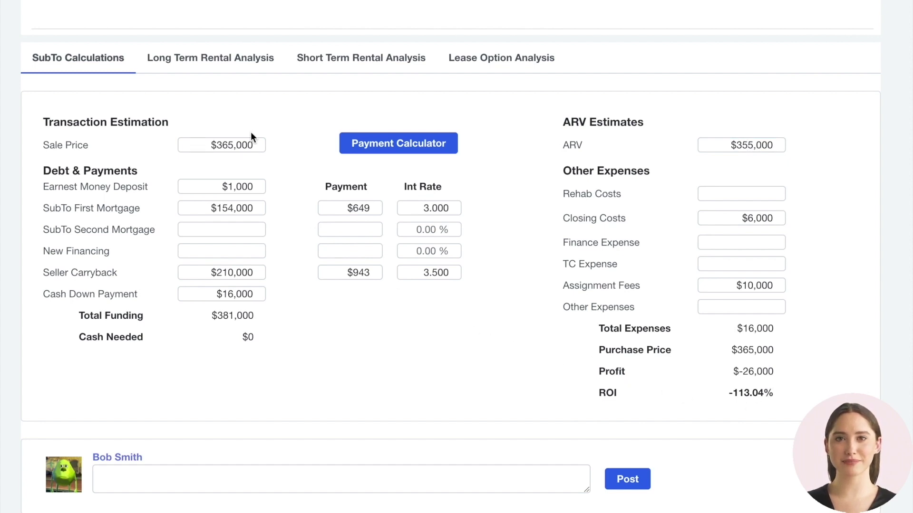
click(220, 58)
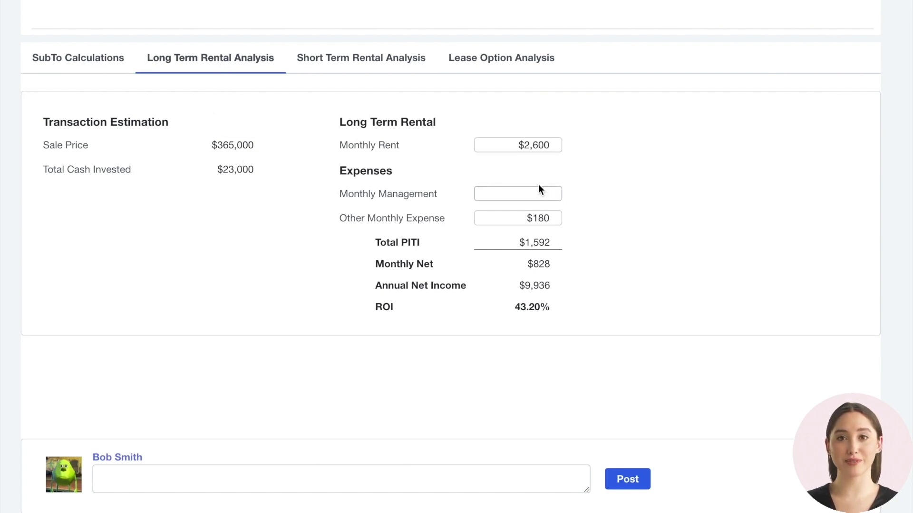
- Set long-term Monthly Rent to $2,550 and Monthly Management to $100, giving 35.37% ROI
click(540, 141)
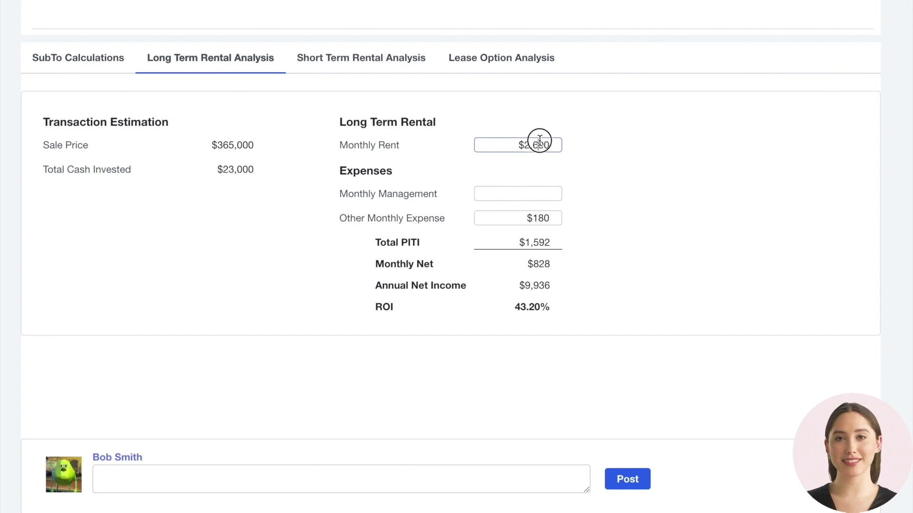
key(BackSpace)
text(5)
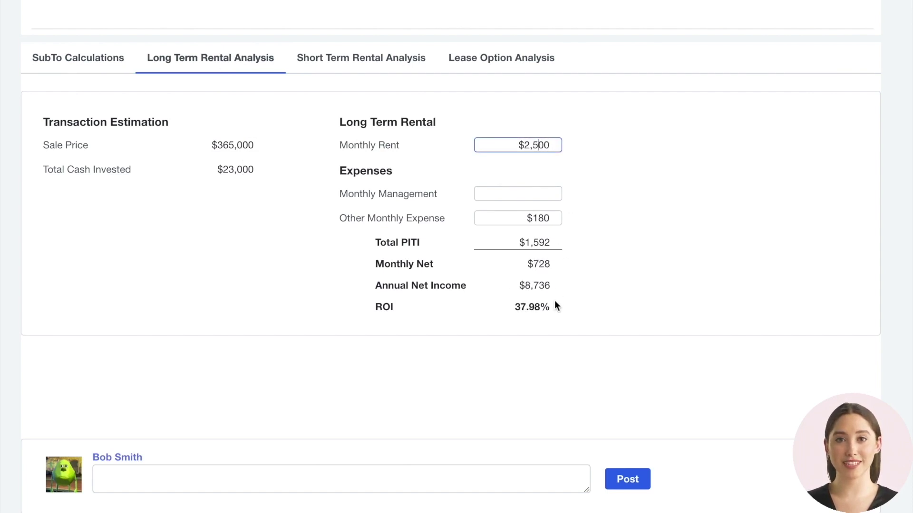
click(550, 195)
key(BackSpace)
text(100)
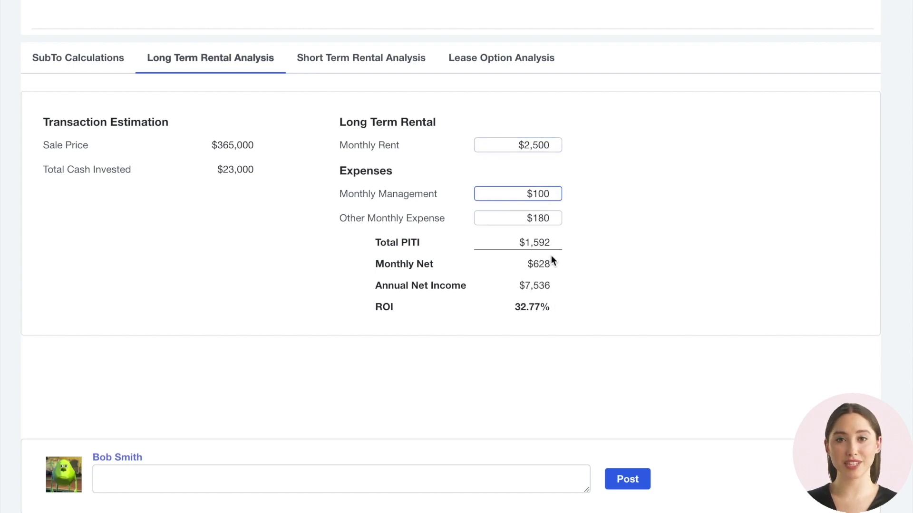
click(544, 146)
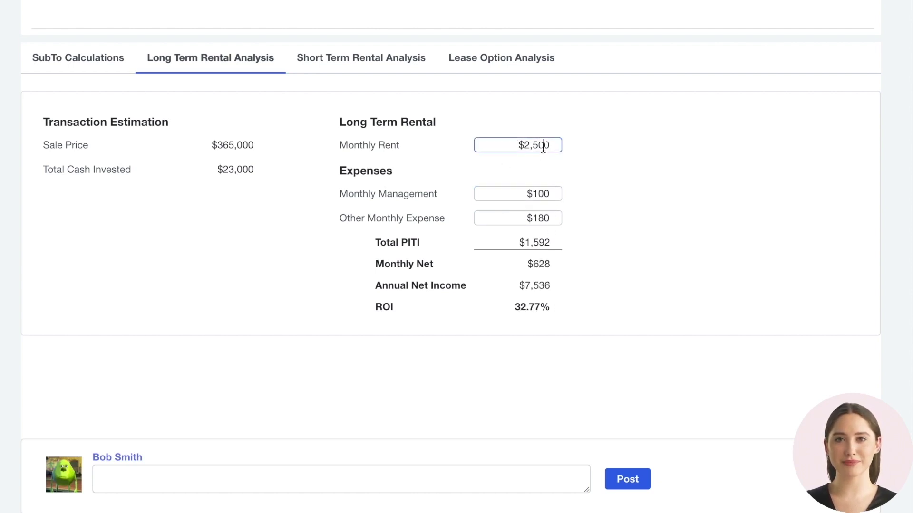
key(BackSpace)
text(5)
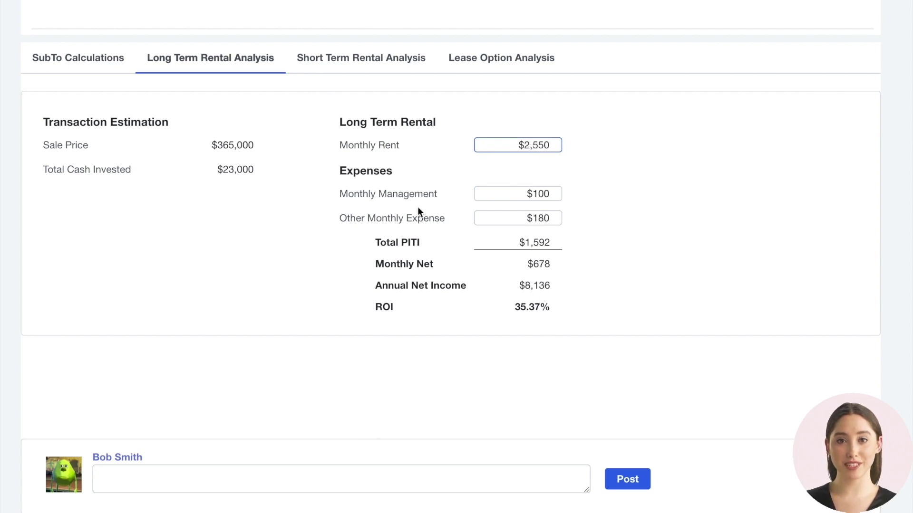
click(371, 60)
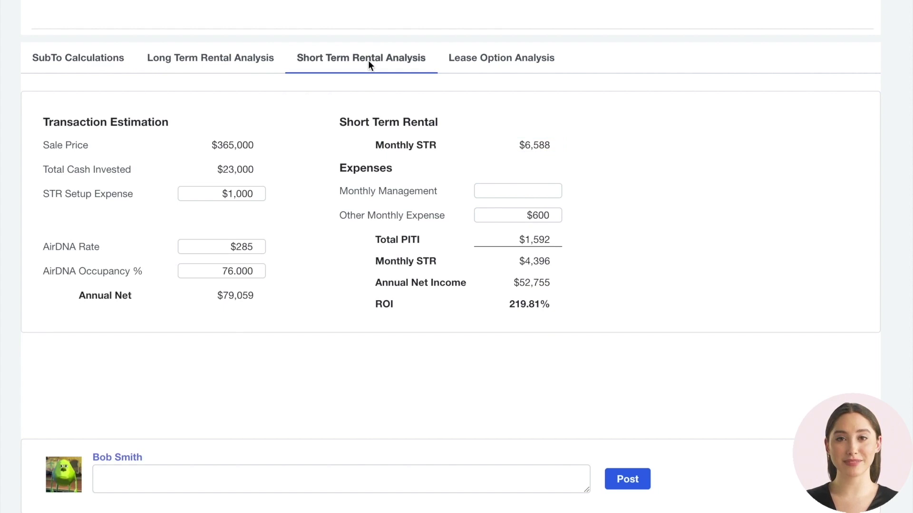
- Raise the STR Setup Expense to $1,500 and lower the AirDNA Rate to $280 (209.67% ROI)
click(237, 193)
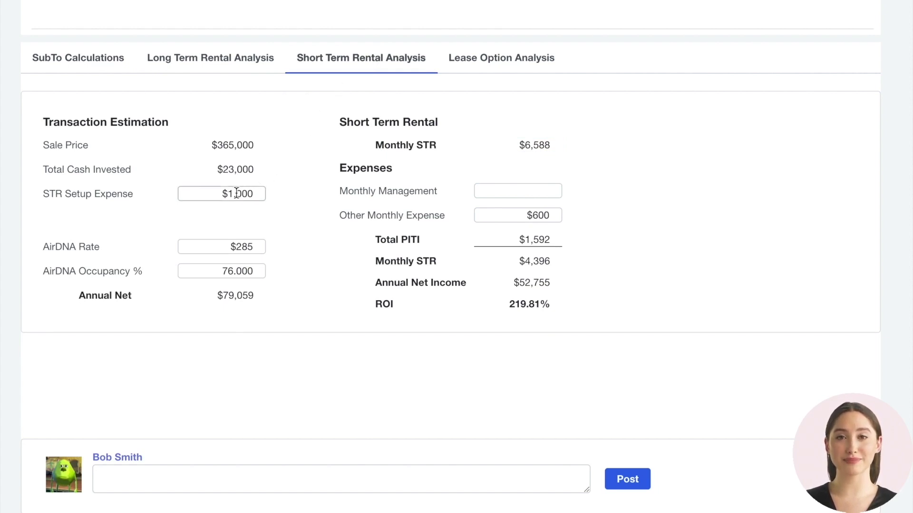
click(236, 193)
key(BackSpace)
text(5)
click(282, 195)
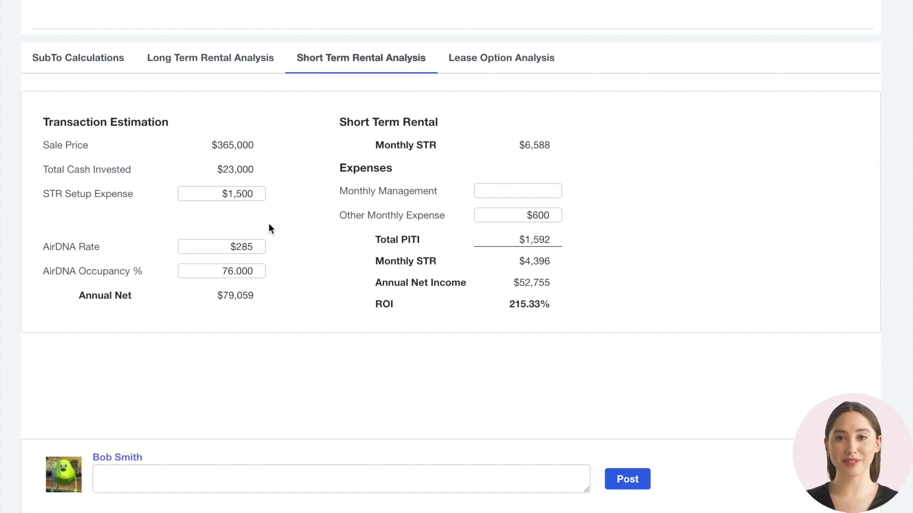
click(251, 245)
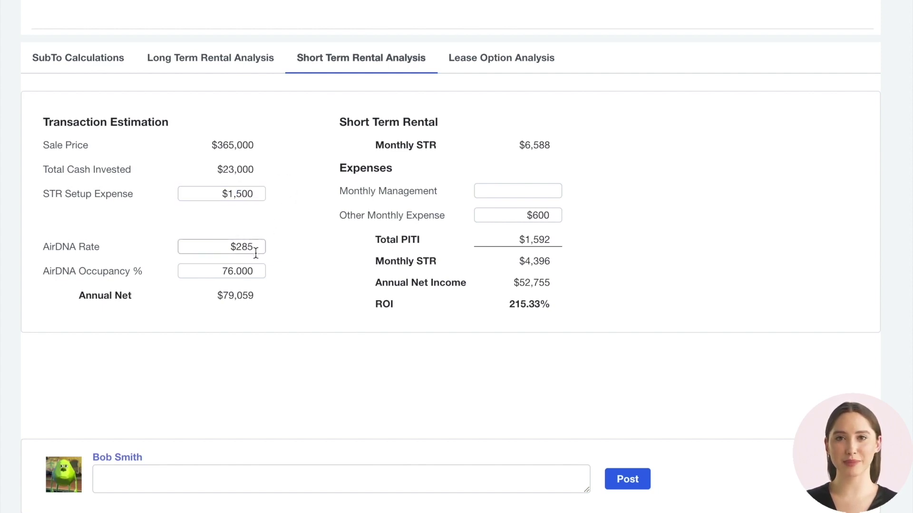
key(BackSpace)
text(0)
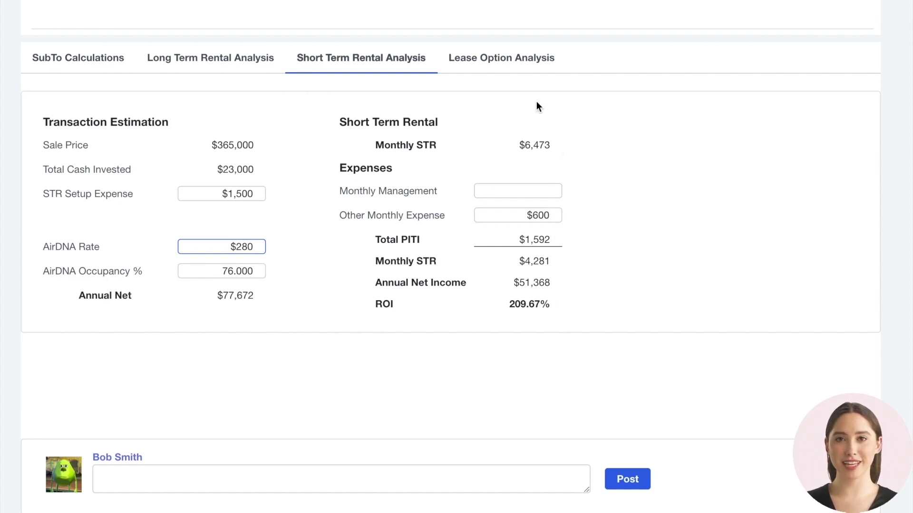
click(520, 61)
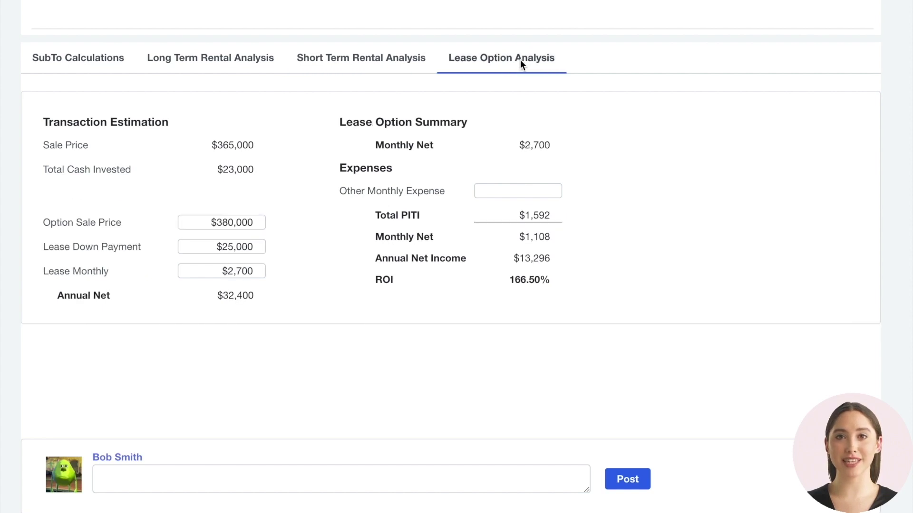
- Change the lease-option Option Sale Price to $375,000 and Lease Down Payment to $24,000
click(232, 224)
key(BackSpace)
key(BackSpace)
text(75)
click(240, 246)
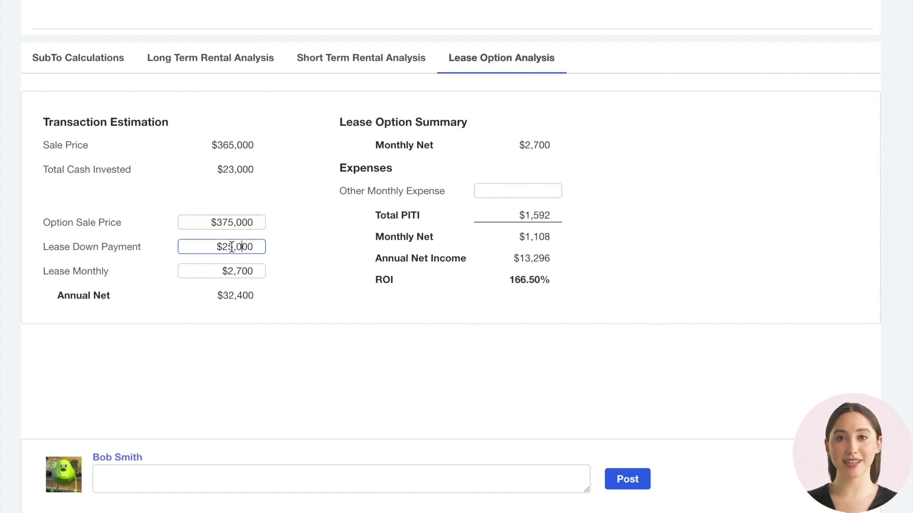
key(BackSpace)
text(4)
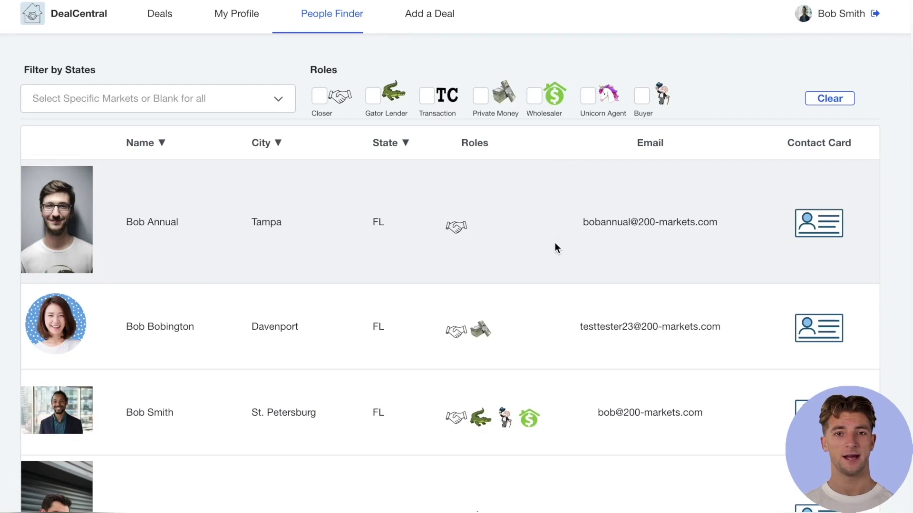
- Filter People Finder to the Gator Lender, Private Money and Wholesaler roles
scroll(555, 247, down, 5)
scroll(555, 245, down, 6)
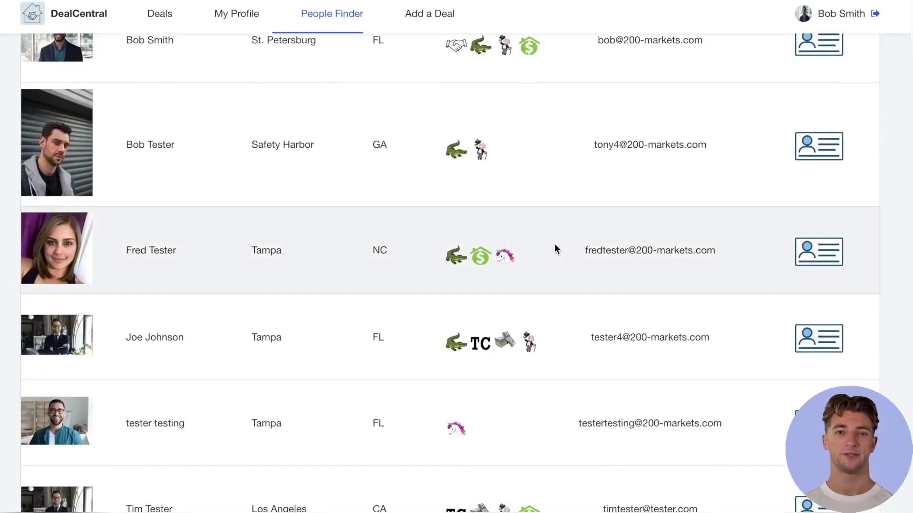
scroll(555, 243, up, 11)
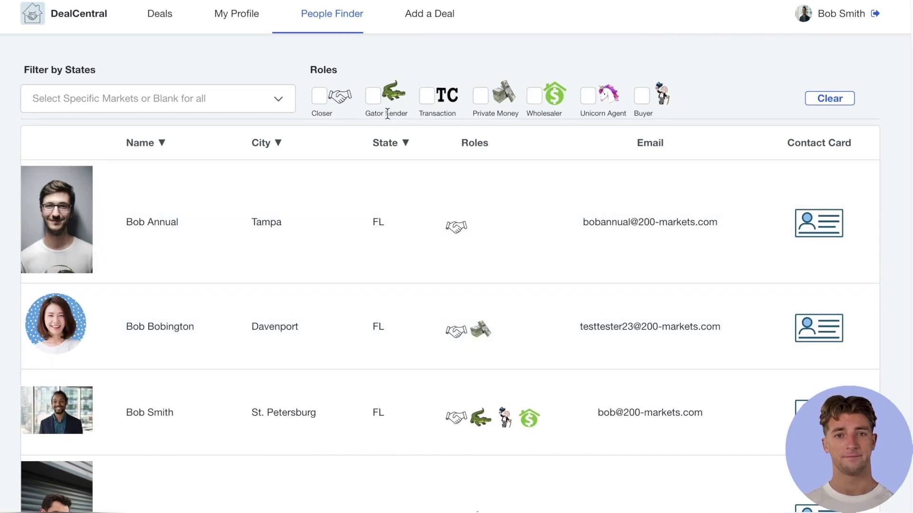
click(374, 100)
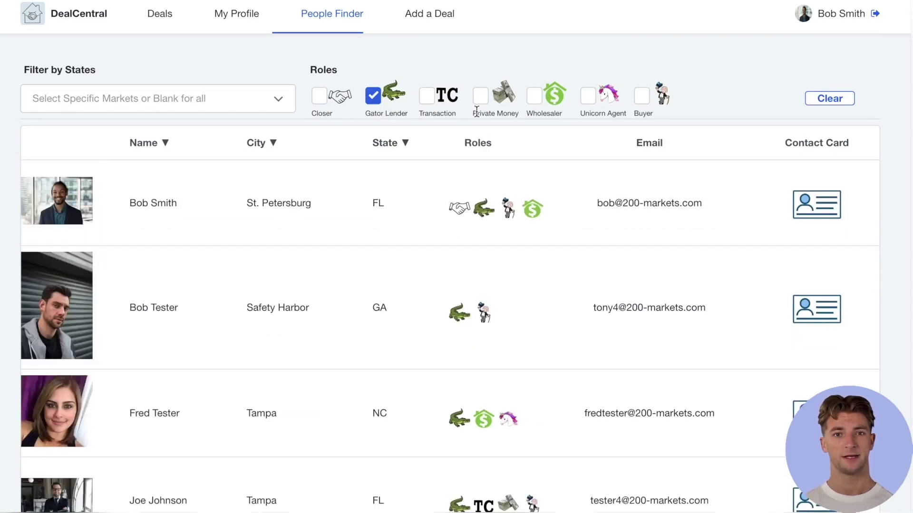
click(486, 100)
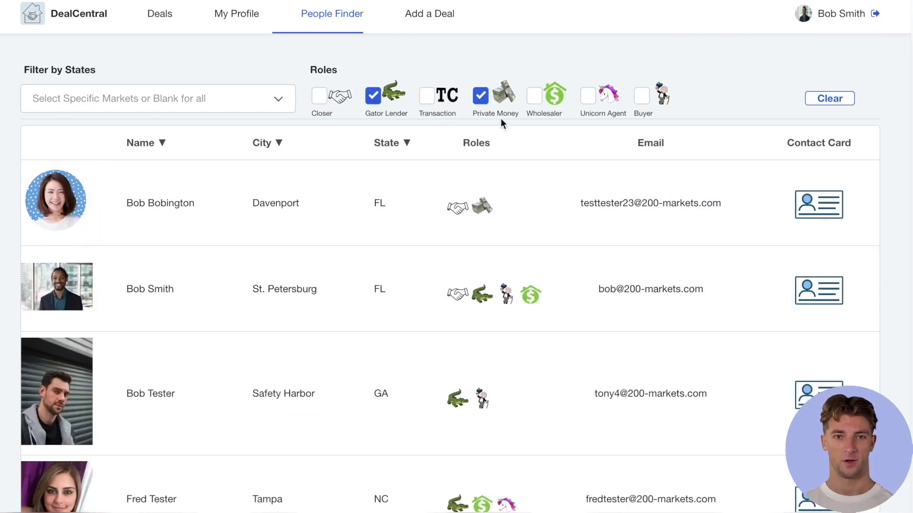
click(534, 102)
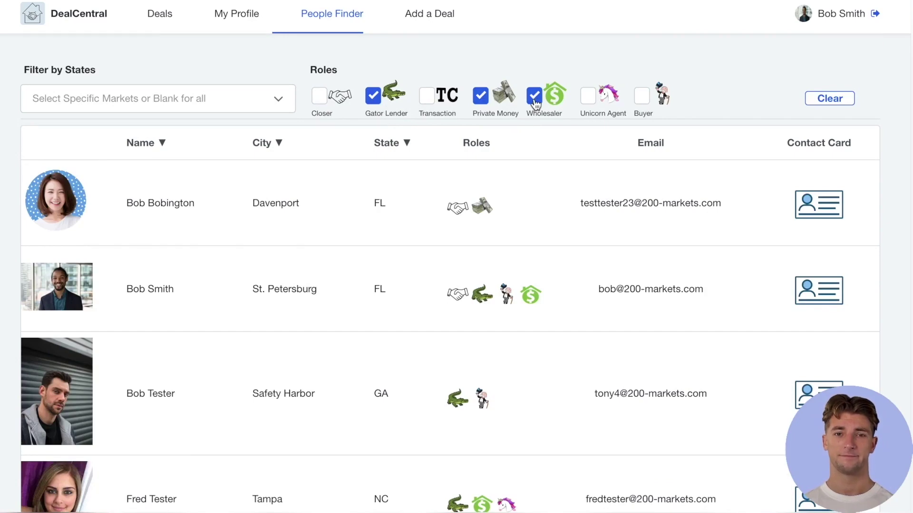
- Restrict the people list to Florida by searching 'flo', leaving three contacts
scroll(556, 276, down, 4)
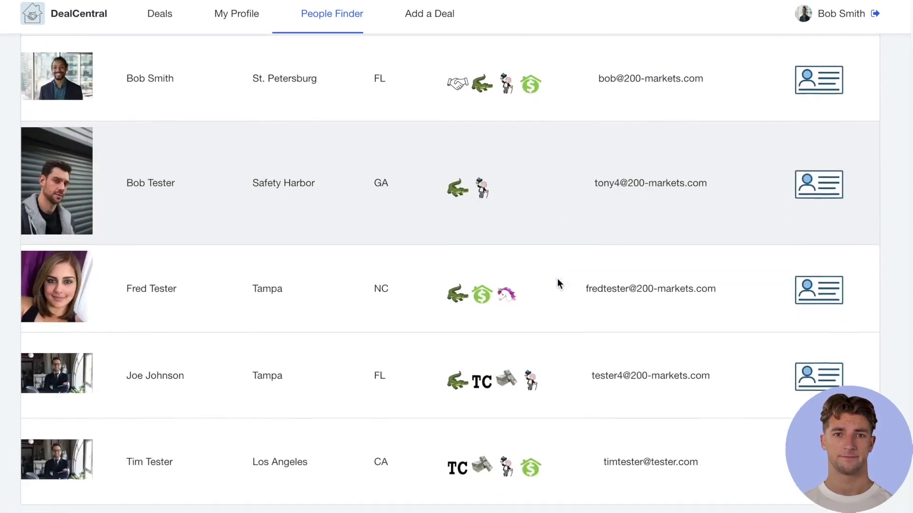
scroll(557, 278, up, 4)
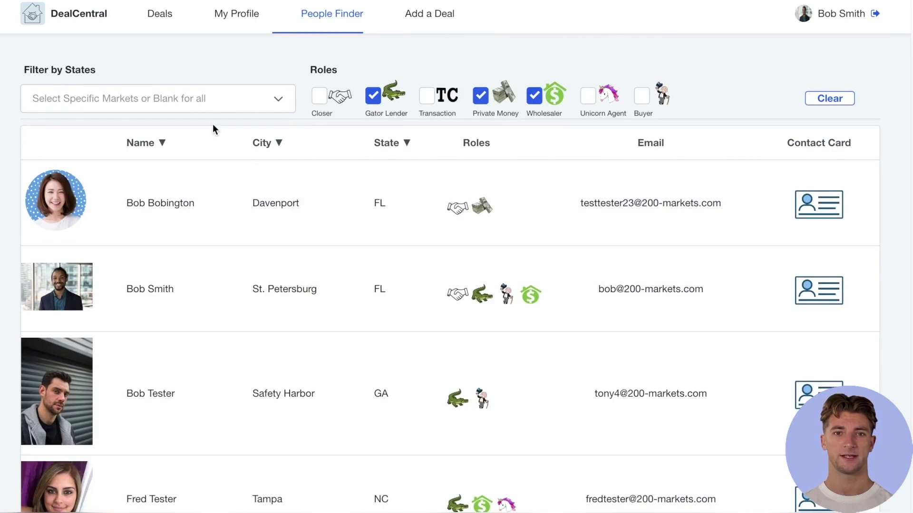
click(194, 100)
text(flo)
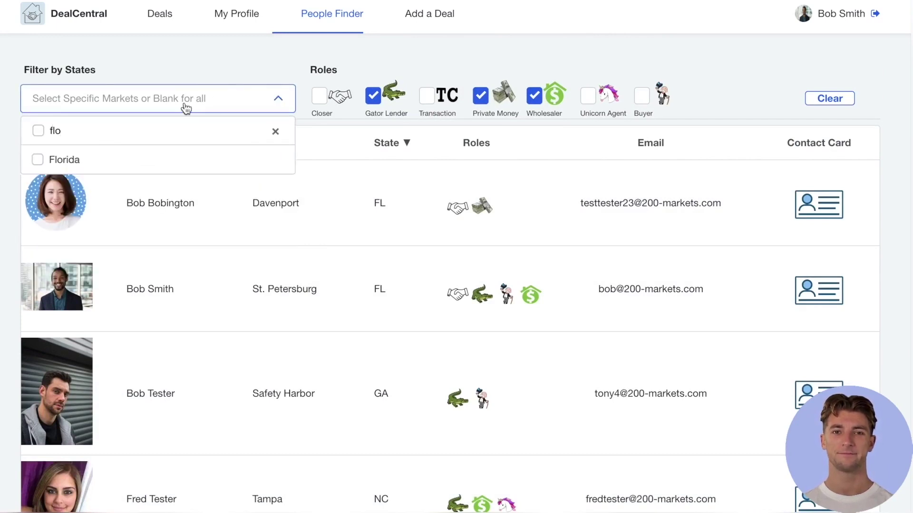
click(36, 161)
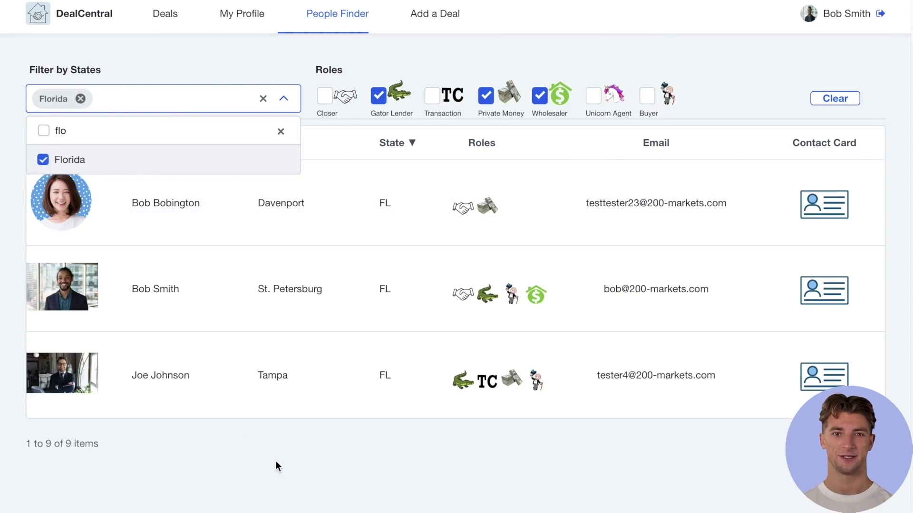
click(275, 461)
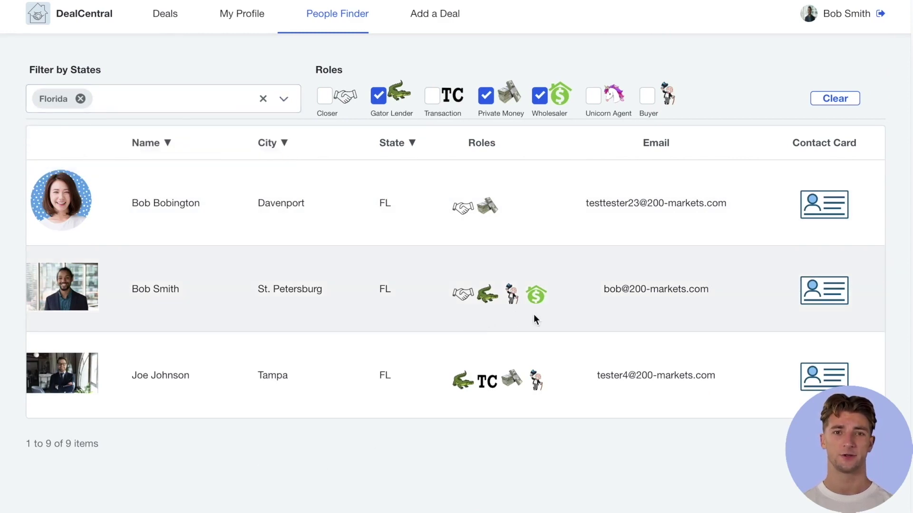
- Download the St. Petersburg contact's .vcf card, then go to My Profile
click(826, 295)
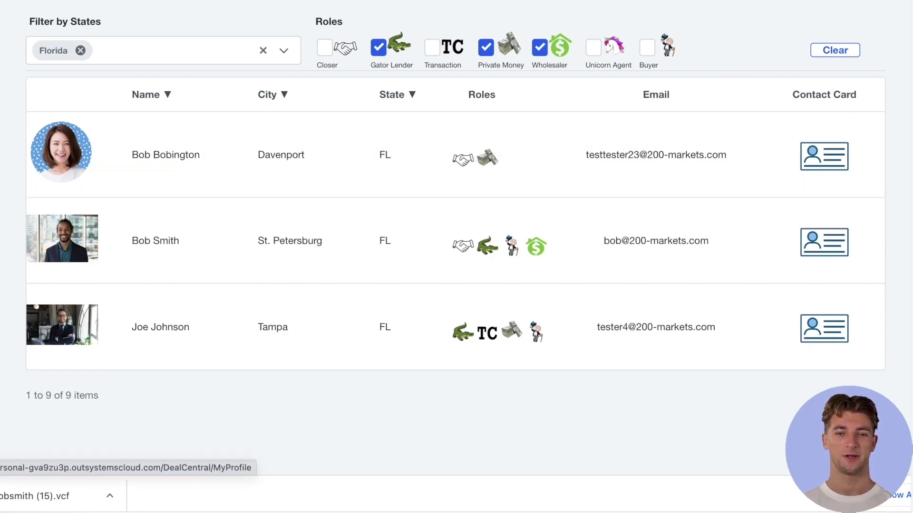
click(240, 14)
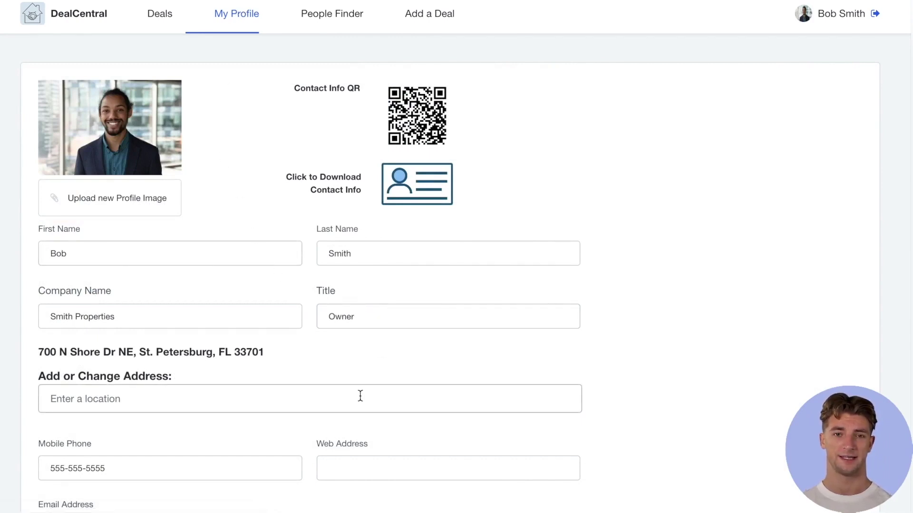
scroll(366, 393, down, 3)
scroll(361, 395, down, 4)
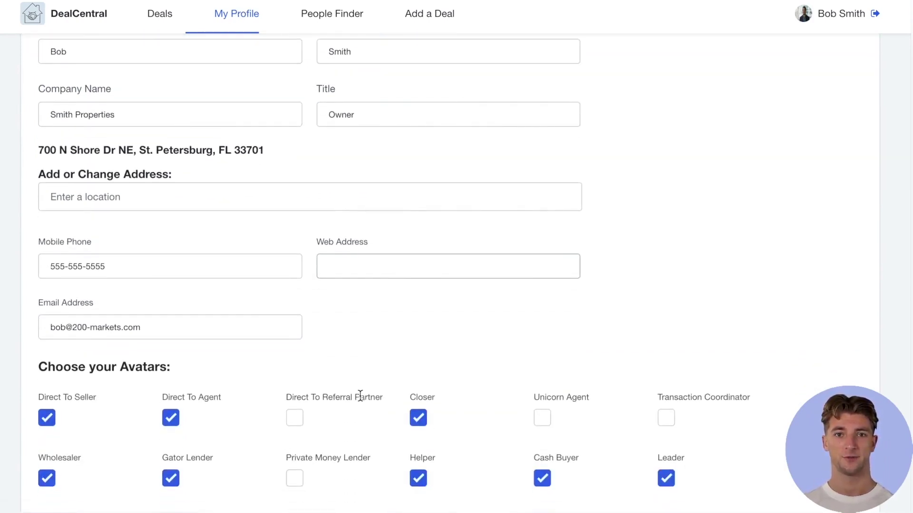
scroll(210, 442, up, 6)
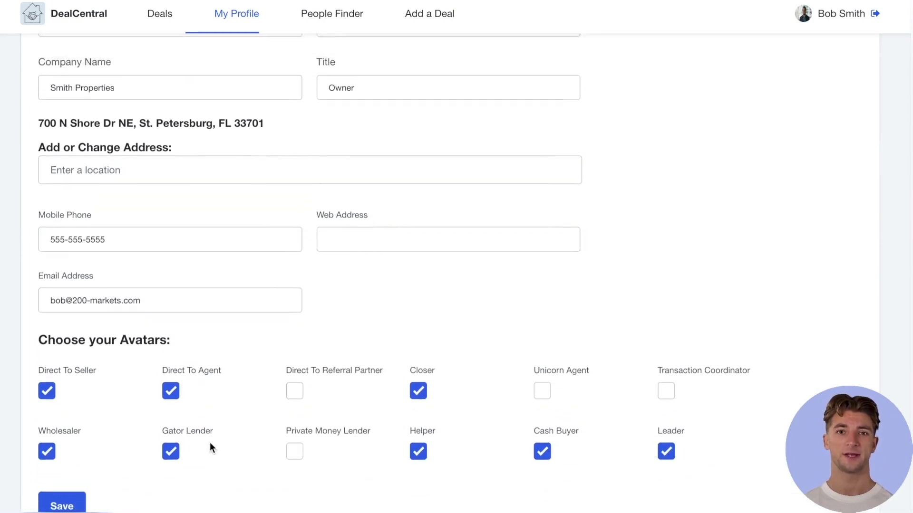